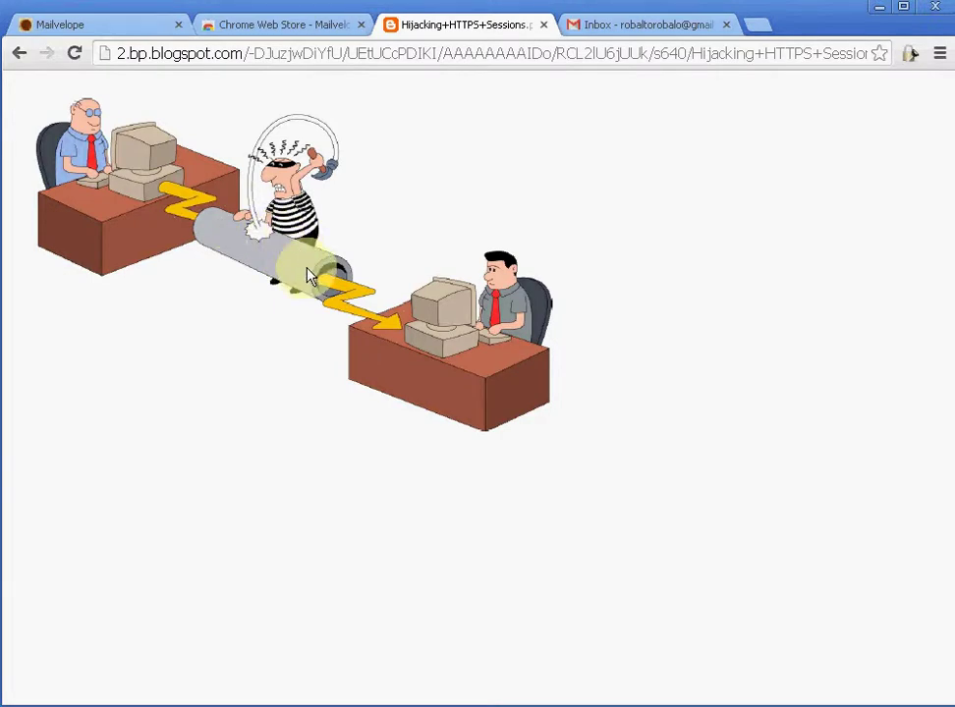
Step: Go to the Mailvelope homepage and bring the Chrome Extension download section into view
{"action": "left_click", "coordinate": [113, 30]}
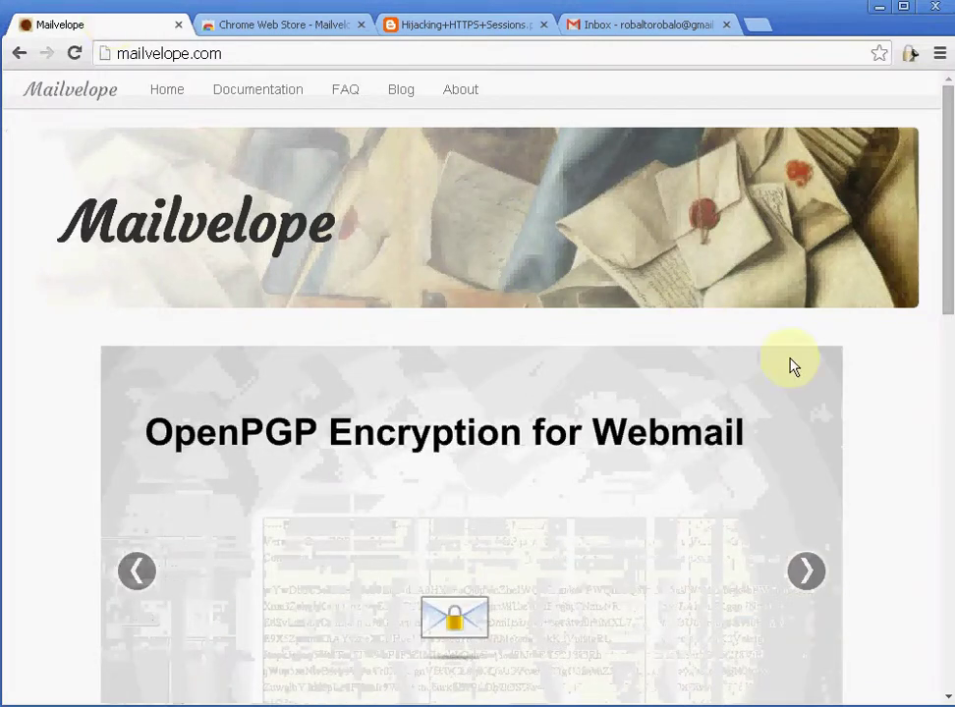
{"action": "left_click", "coordinate": [946, 360]}
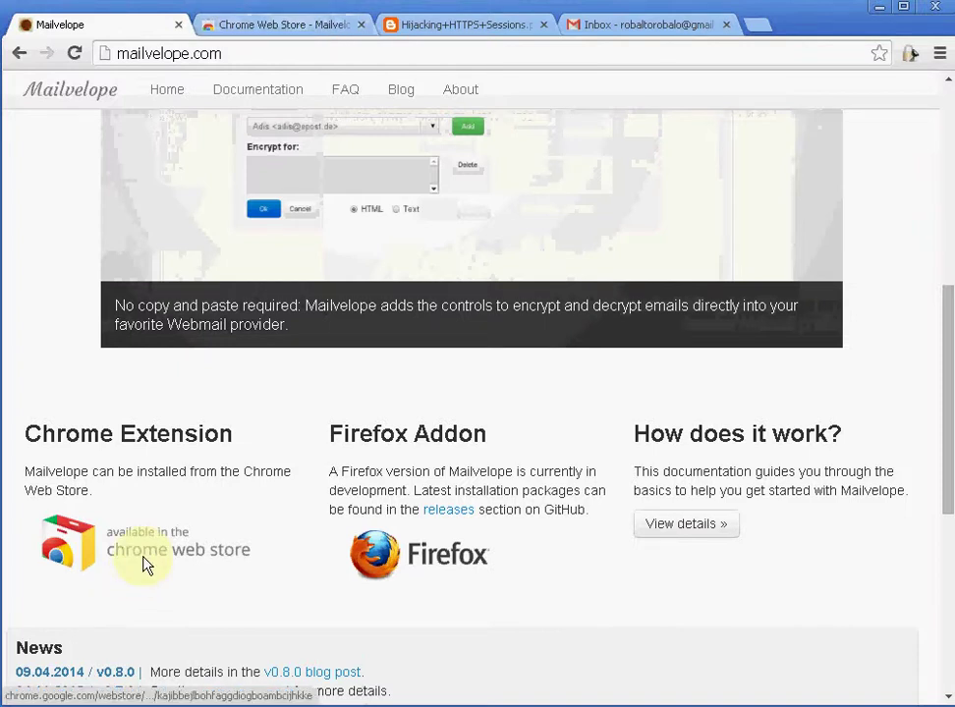
Step: Switch to Mailvelope's Chrome Web Store listing and open the extension's toolbar menu
{"action": "left_click", "coordinate": [285, 29]}
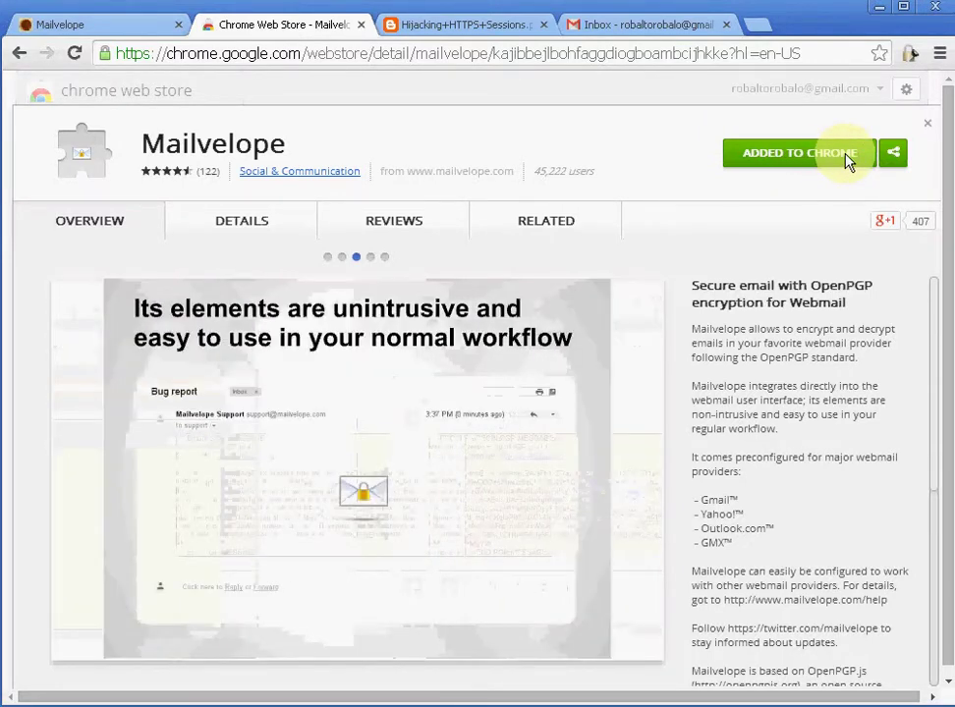
{"action": "left_click", "coordinate": [915, 59]}
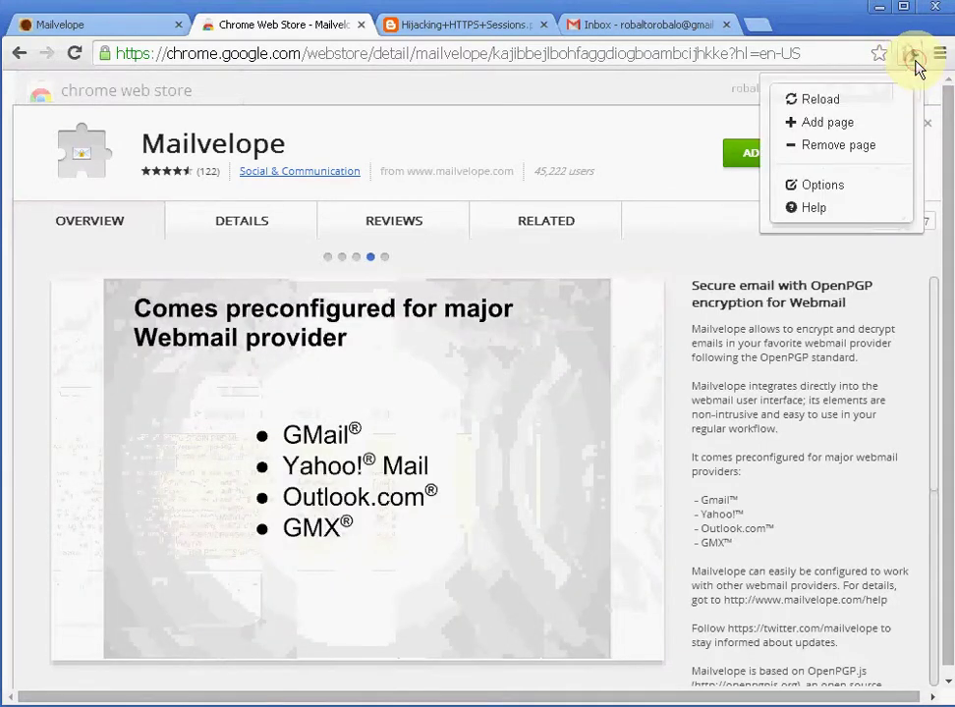
Step: Open Mailvelope Options, go to Generate Key, and put the caret in the Name field
{"action": "left_click", "coordinate": [833, 187]}
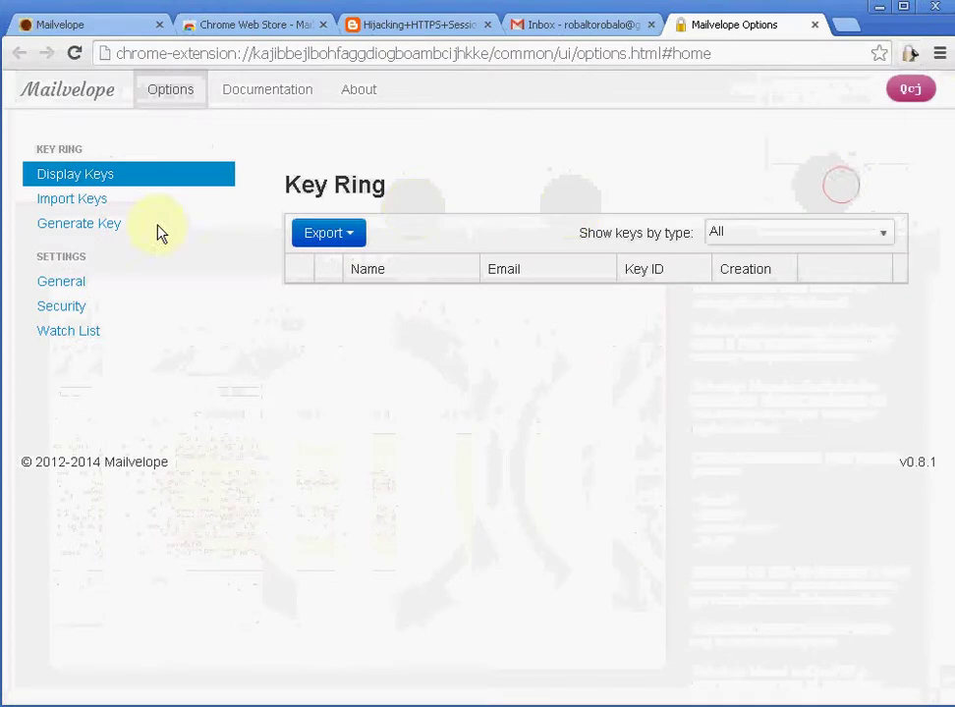
{"action": "left_click", "coordinate": [53, 227]}
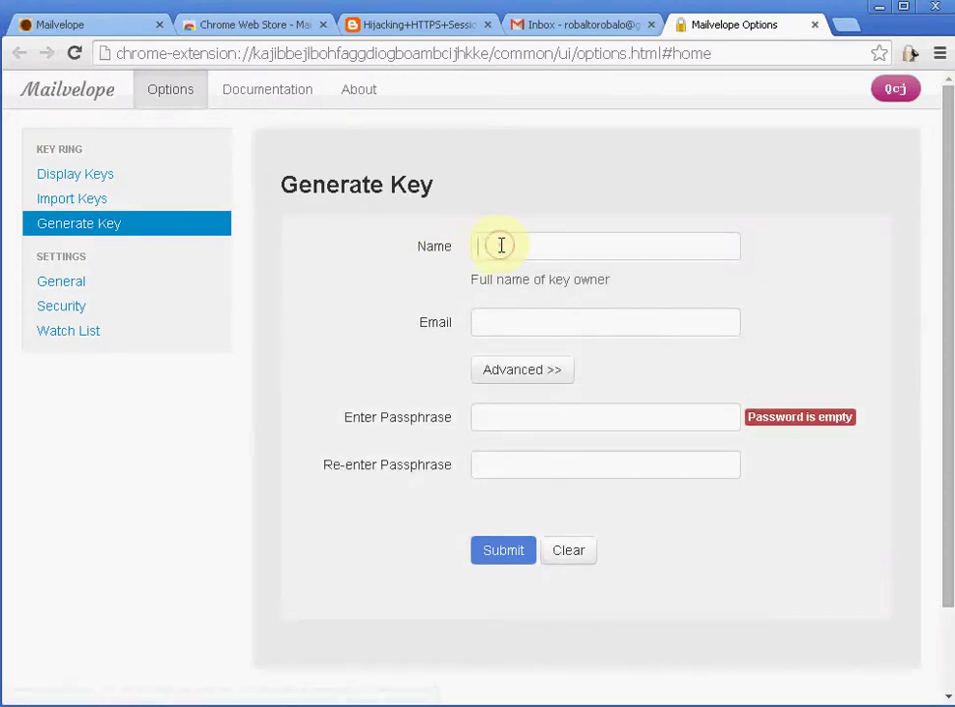
{"action": "left_click", "coordinate": [502, 246]}
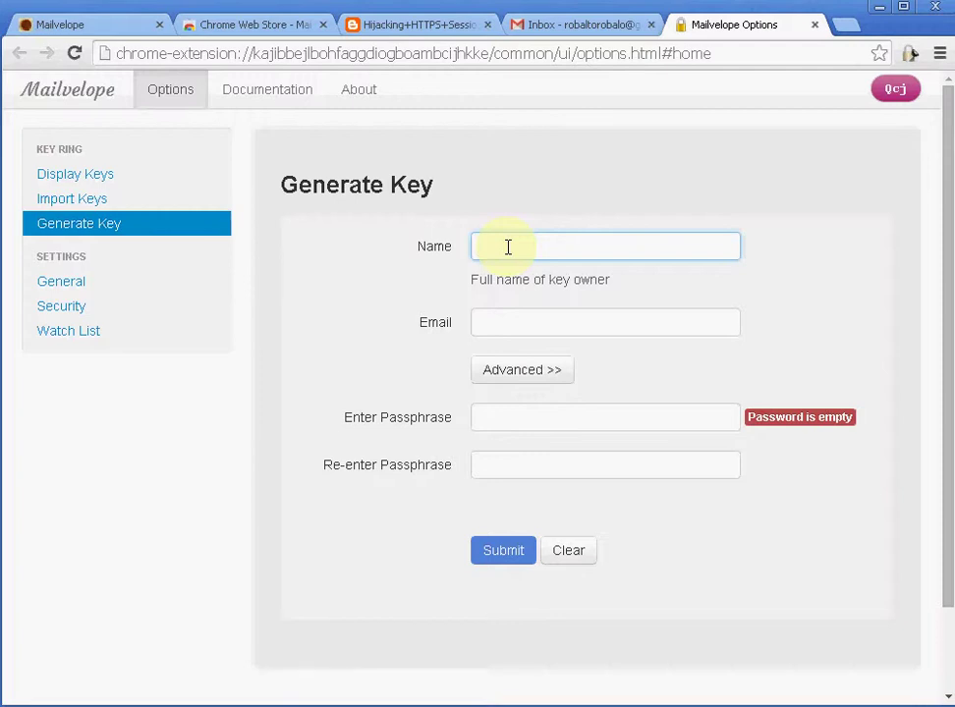
Step: Generate a key pair for the owner's name and Gmail address with a matching 20-character passphrase
{"action": "key", "text": "Tab"}
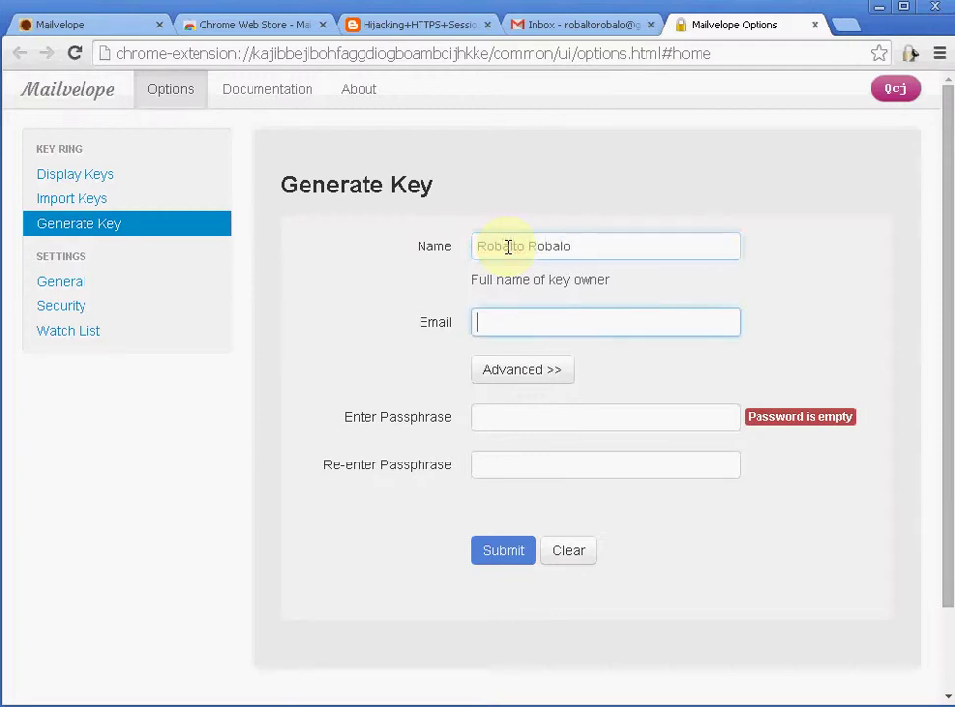
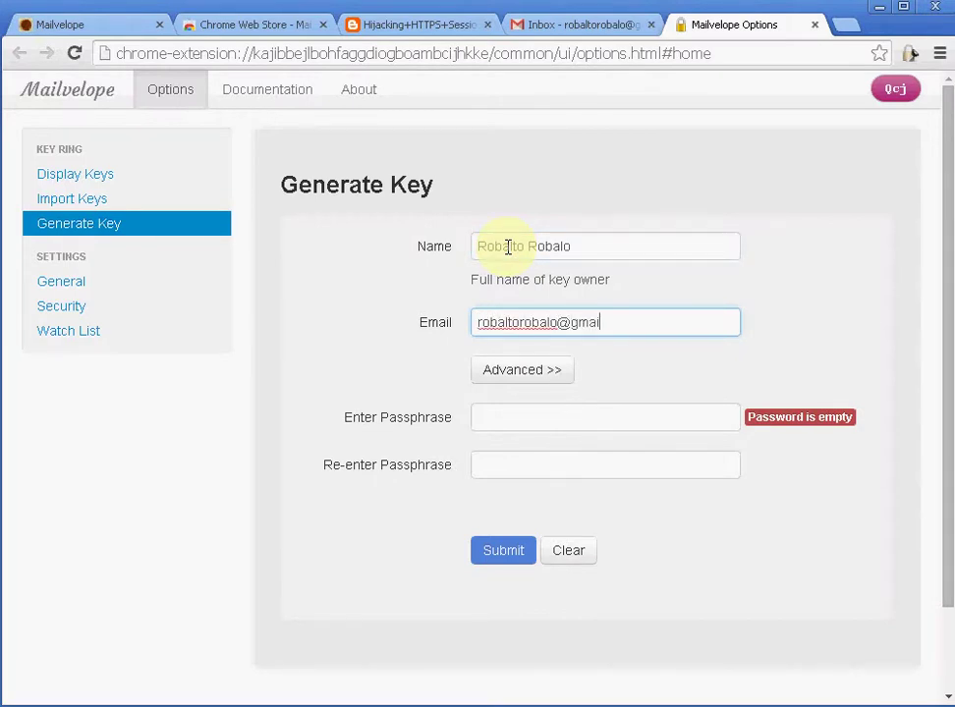
{"action": "left_click", "coordinate": [627, 425]}
{"action": "type", "text": "a"}
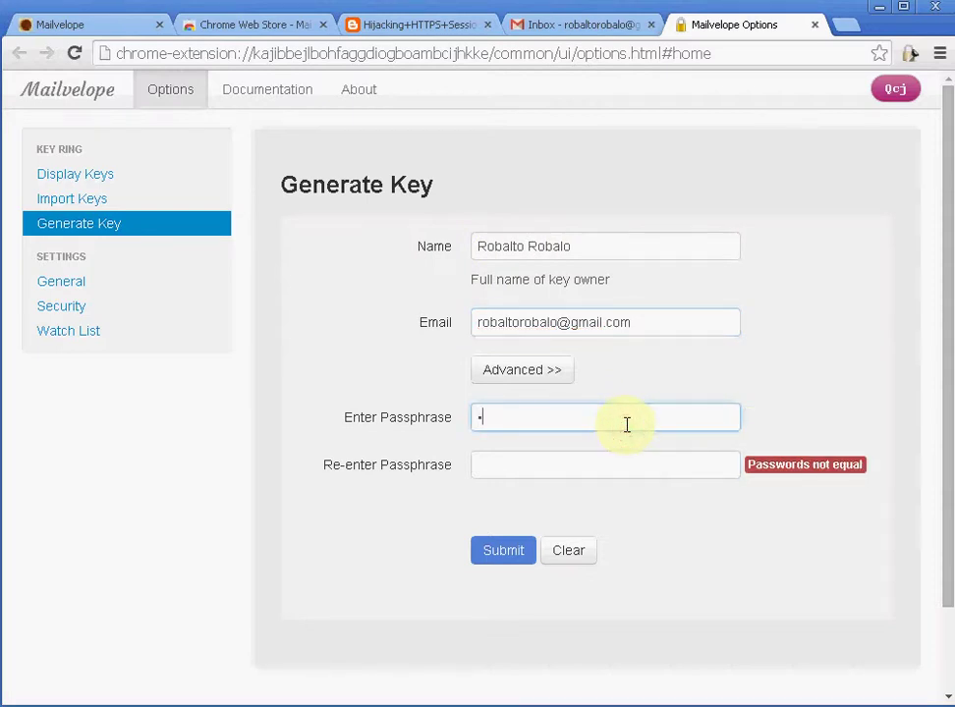
{"action": "key", "text": "BackSpace"}
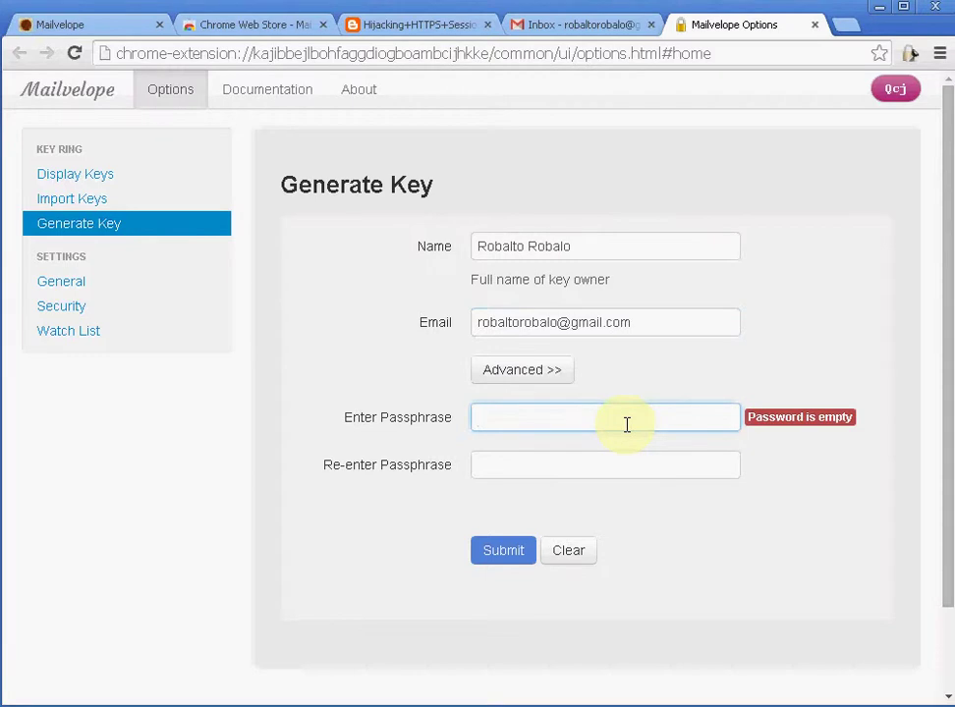
{"action": "type", "text": "xxxxxxxxxxxx"}
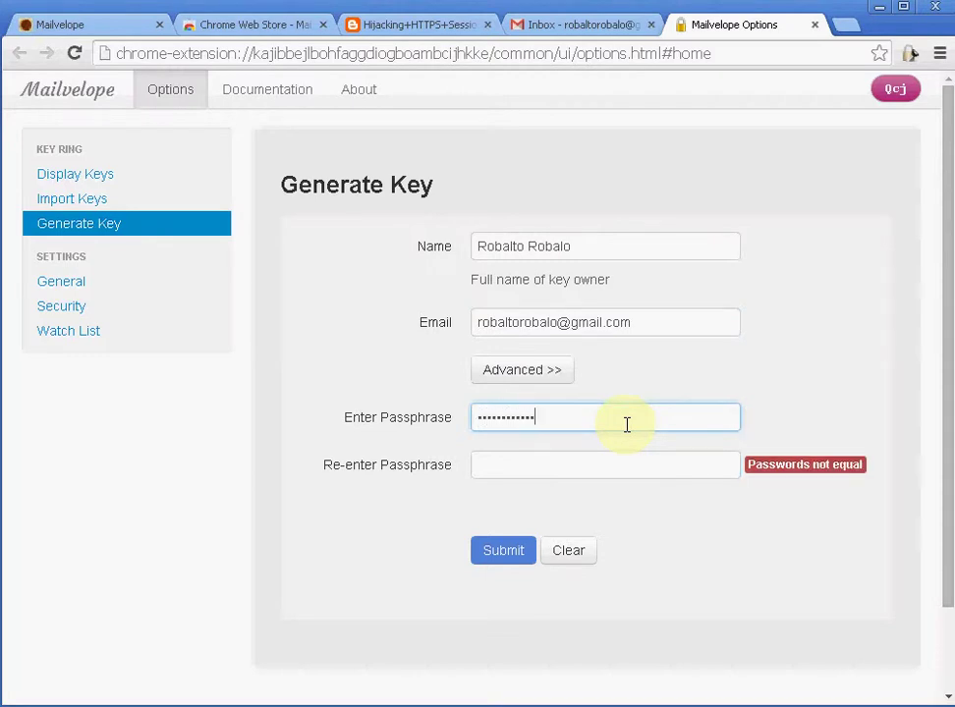
{"action": "type", "text": "xxxxxxxx"}
{"action": "key", "text": "Tab"}
{"action": "type", "text": "xxxxxxxxxxxxxxxx"}
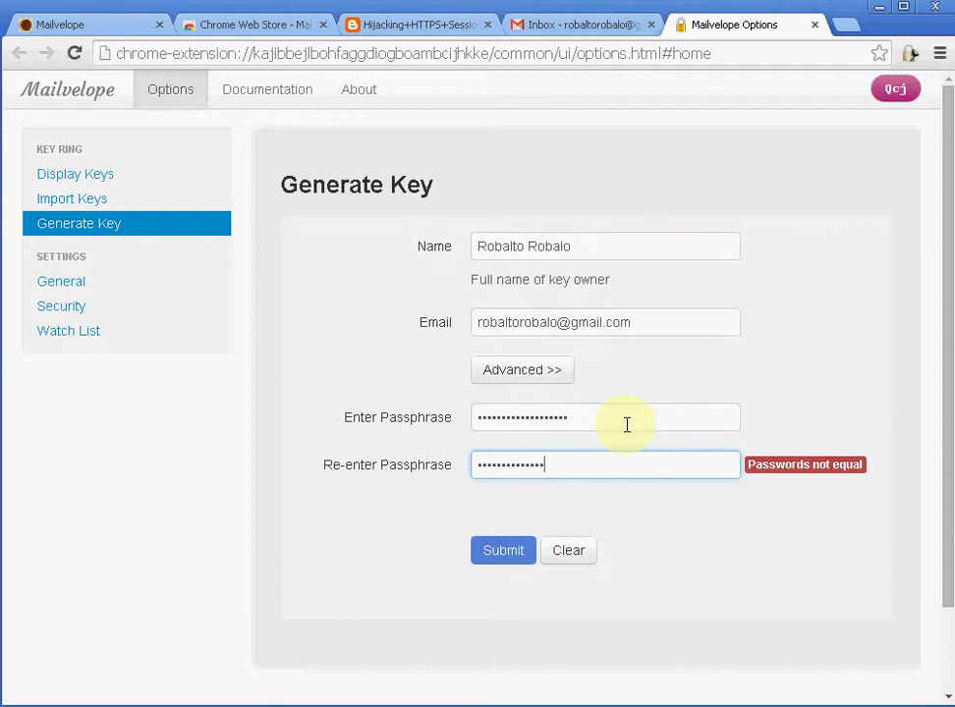
{"action": "type", "text": "xxxx"}
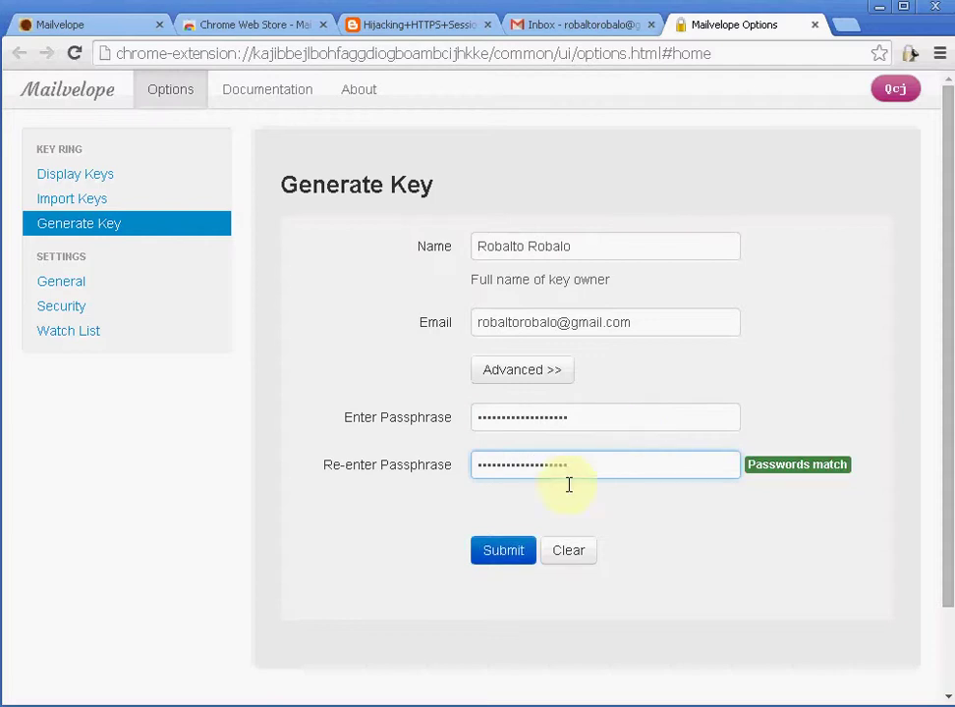
{"action": "left_click", "coordinate": [501, 550]}
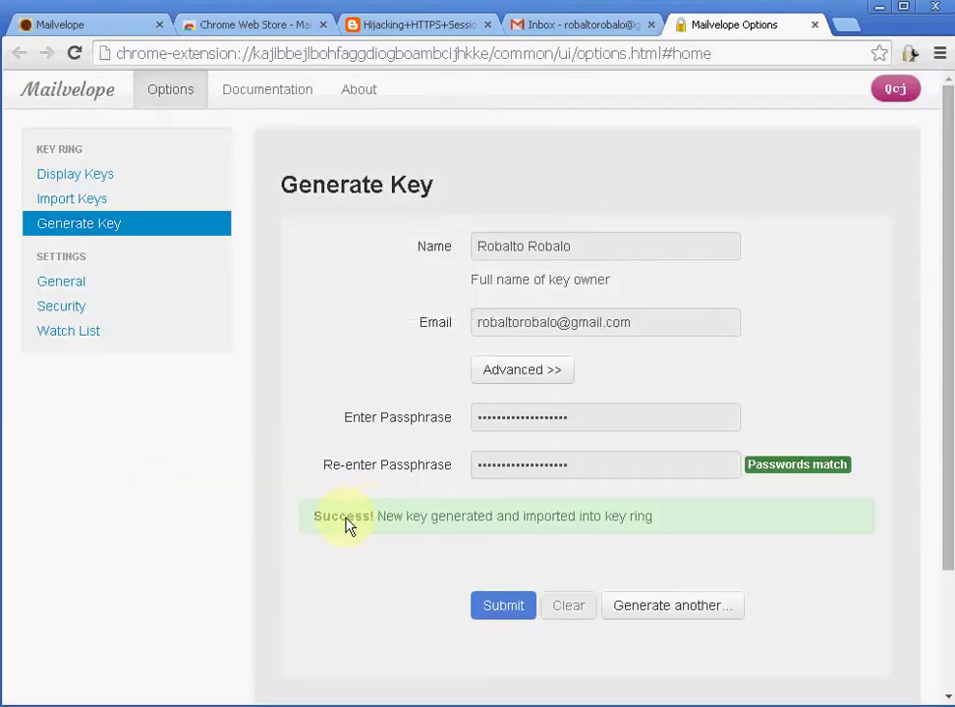
Step: Show the key ring listing the new key pair and open that key's Export options
{"action": "left_click", "coordinate": [334, 518]}
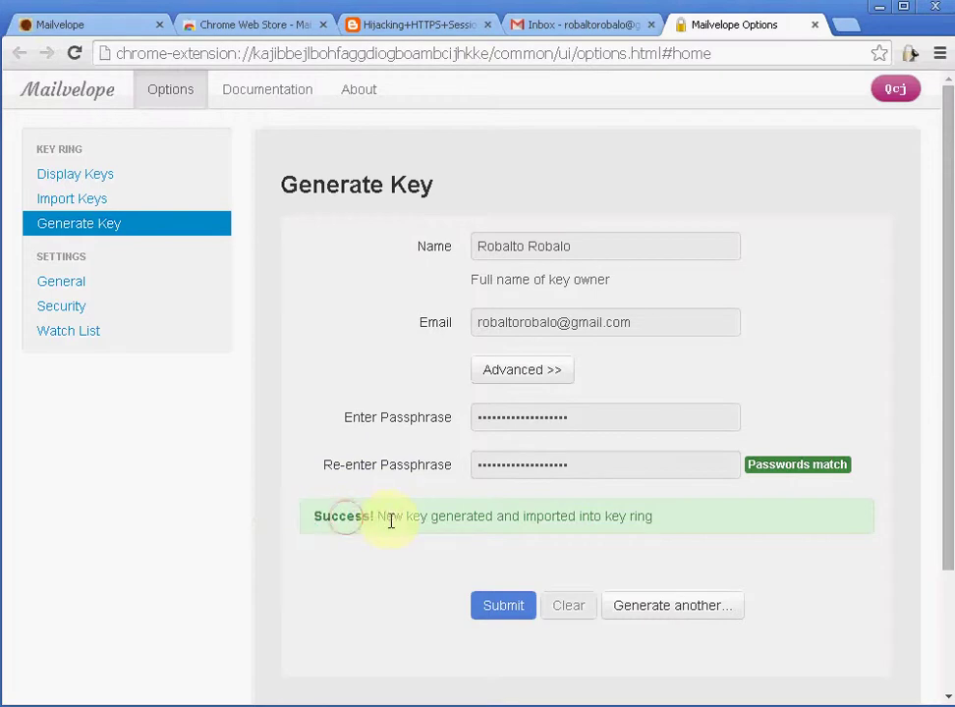
{"action": "left_click", "coordinate": [471, 516]}
{"action": "left_click_drag", "start_coordinate": [502, 516], "coordinate": [512, 518]}
{"action": "left_click", "coordinate": [656, 518]}
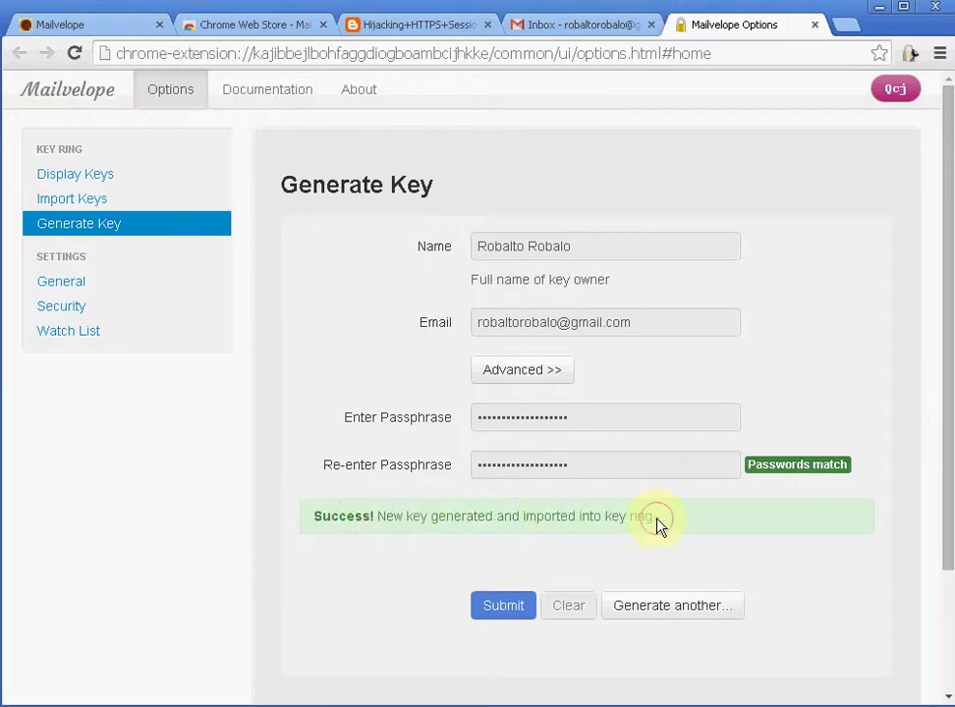
{"action": "left_click", "coordinate": [124, 186]}
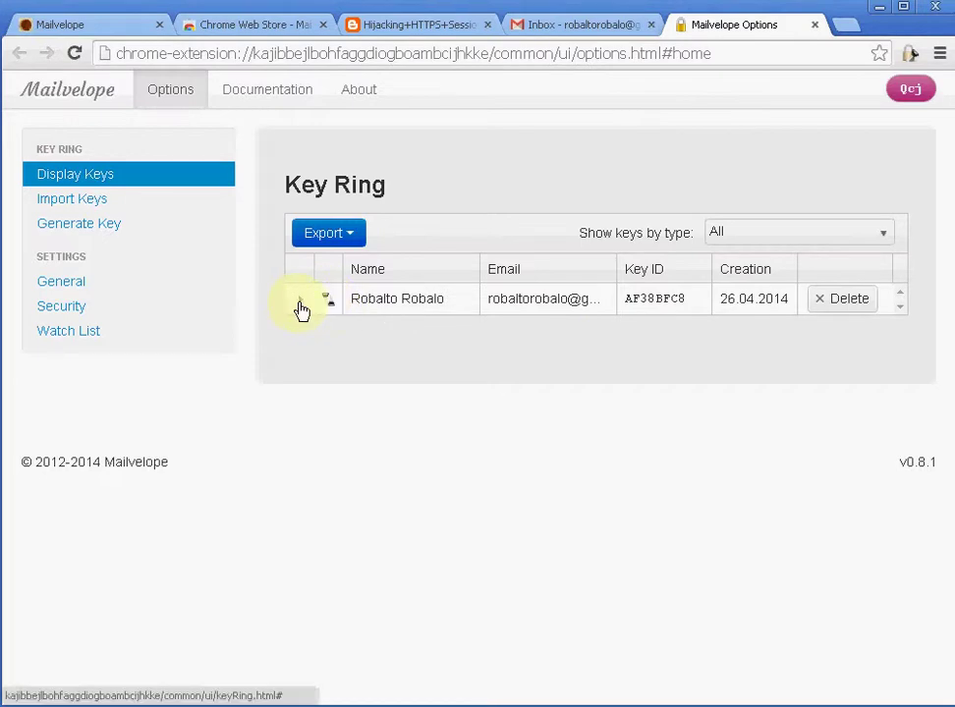
{"action": "left_click", "coordinate": [393, 297]}
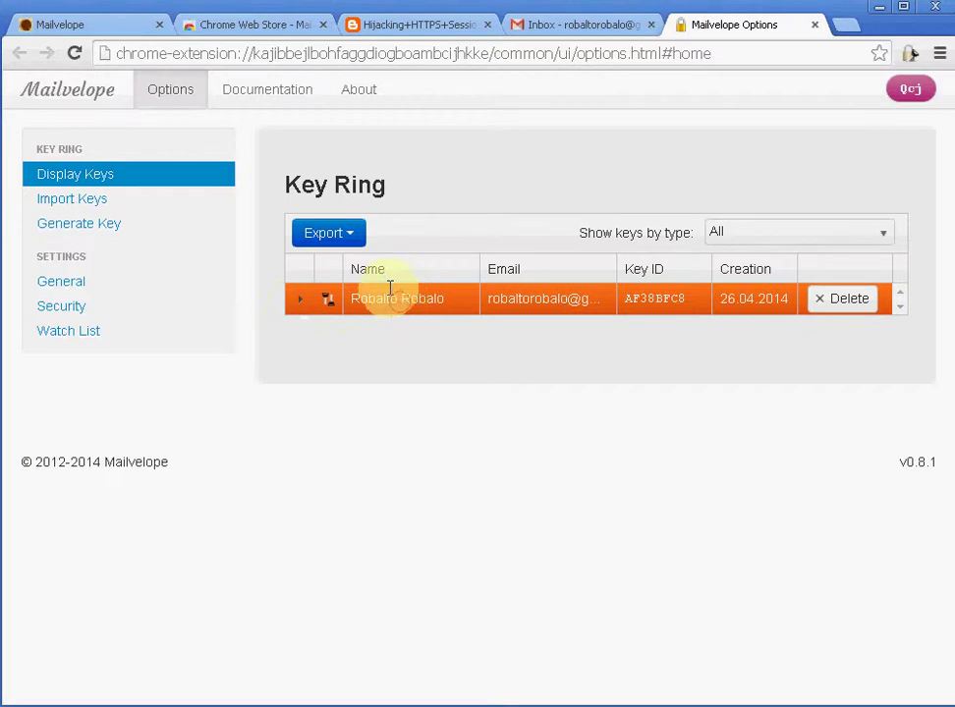
{"action": "left_click", "coordinate": [352, 237]}
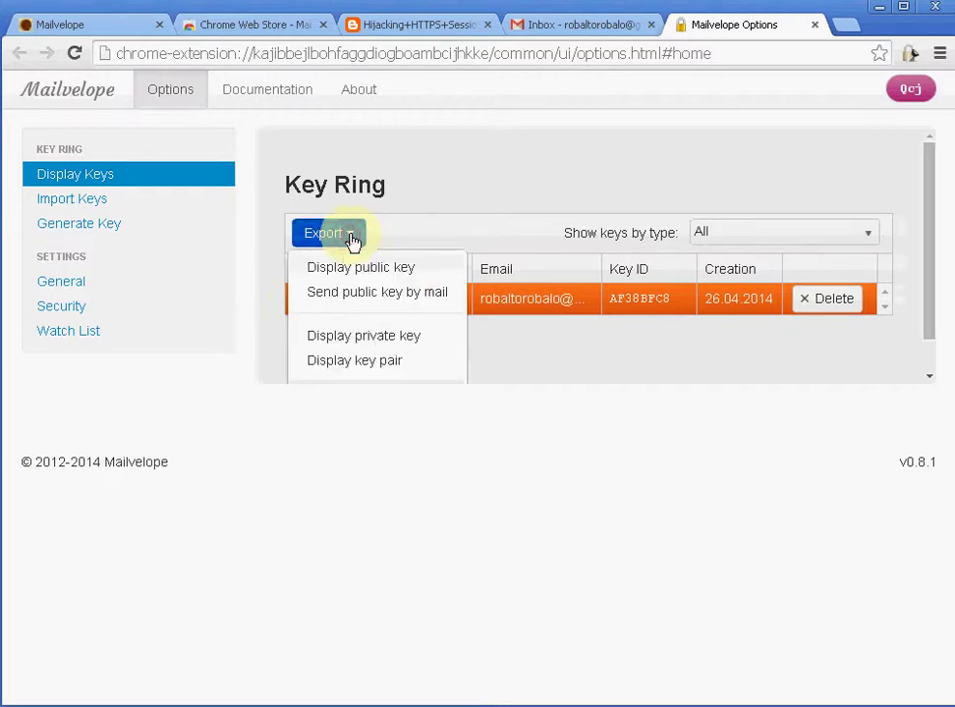
Step: Display the new key's armored public key block, select all of it, and close the export window
{"action": "left_click", "coordinate": [428, 279]}
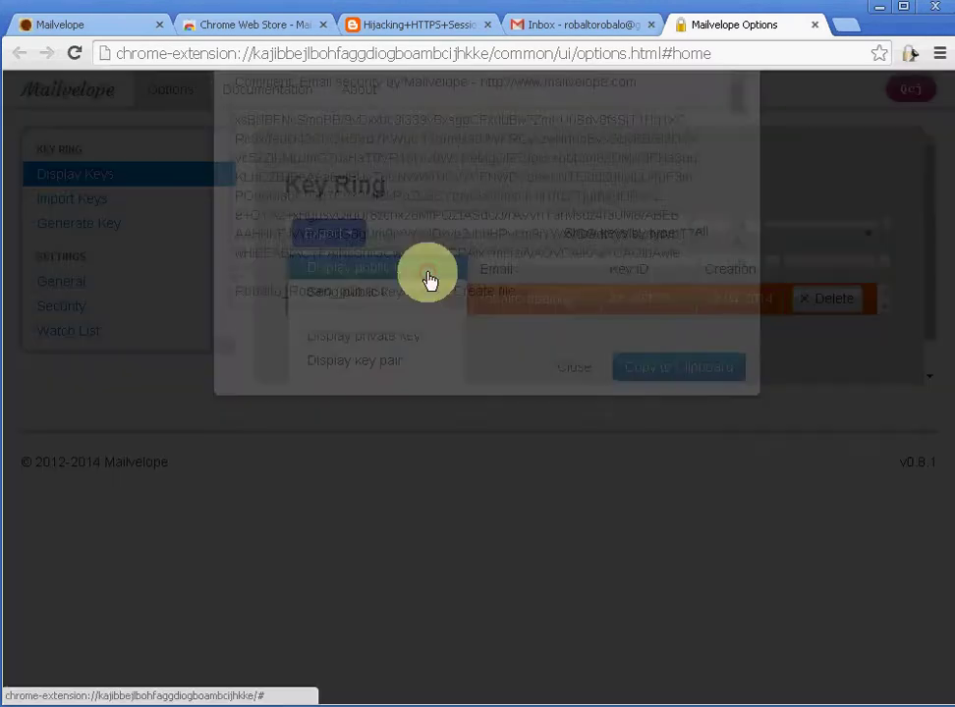
{"action": "left_click", "coordinate": [276, 211]}
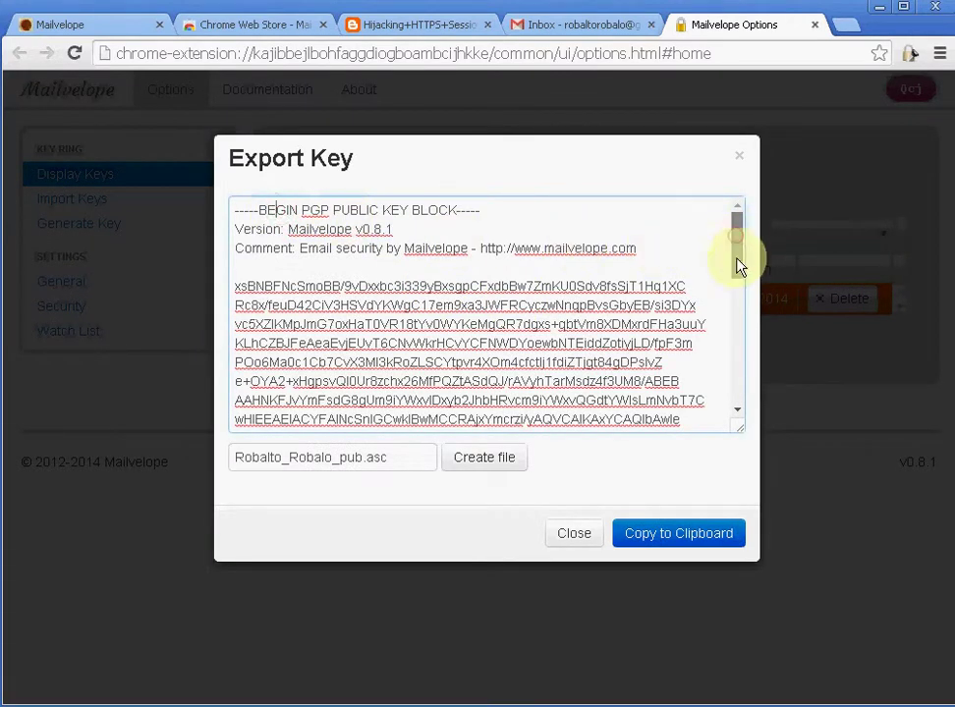
{"action": "scroll", "coordinate": [739, 267], "scroll_direction": "down", "scroll_amount": 10}
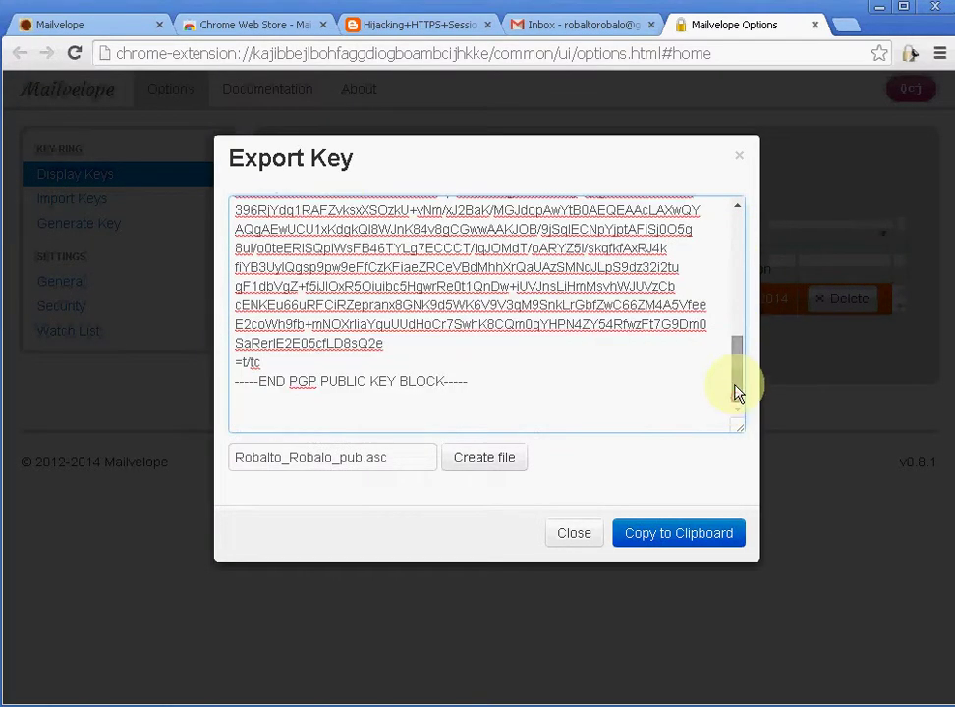
{"action": "scroll", "coordinate": [744, 238], "scroll_direction": "up", "scroll_amount": 10}
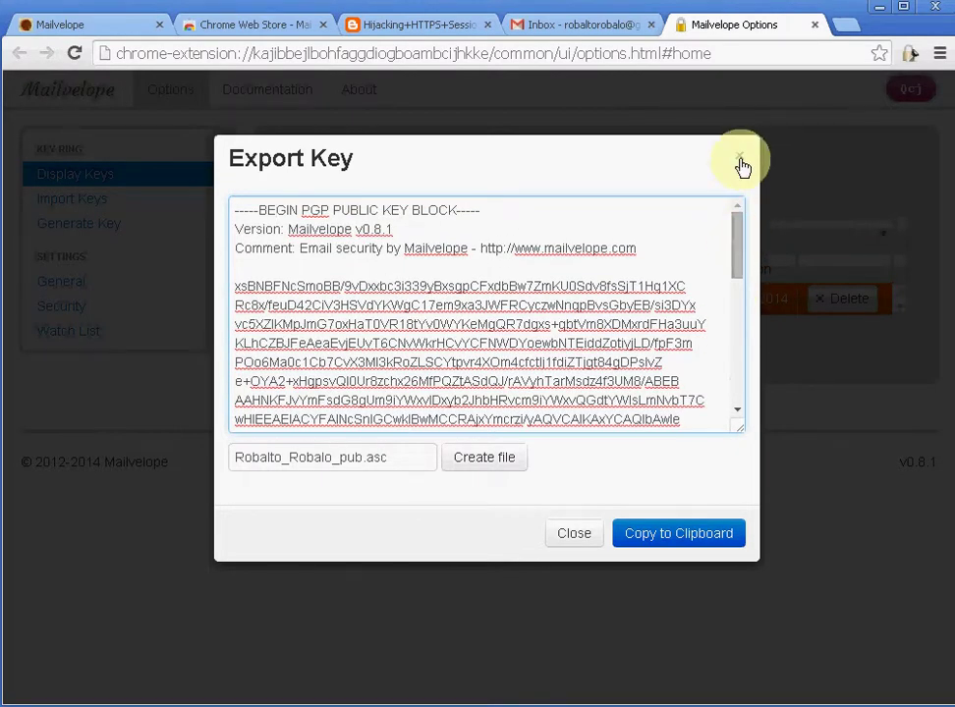
{"action": "key", "text": "ctrl+a"}
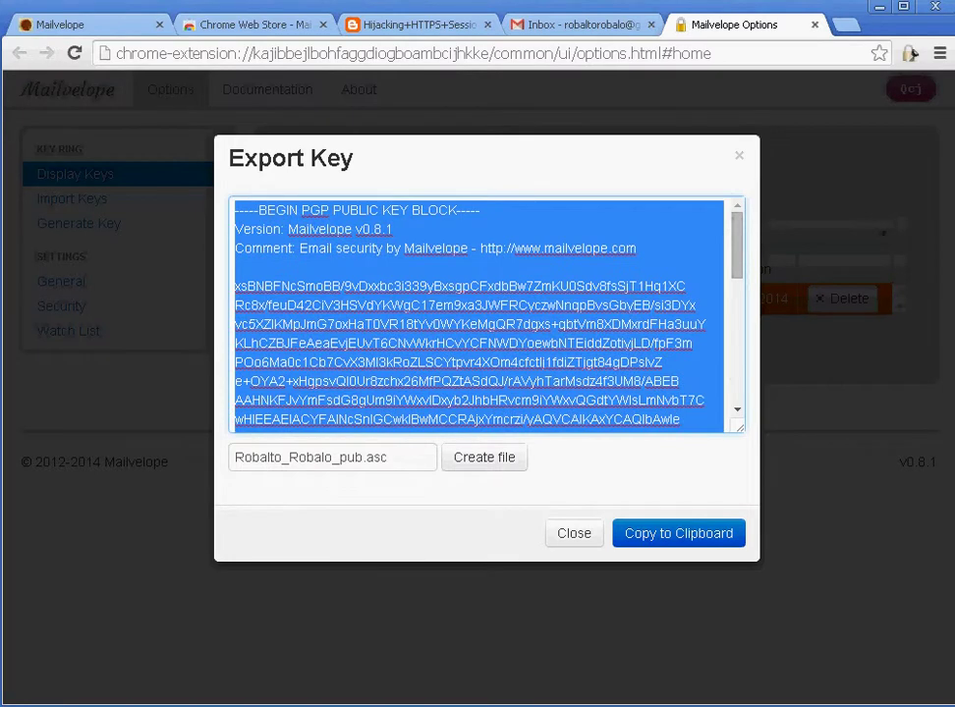
{"action": "left_click", "coordinate": [574, 534]}
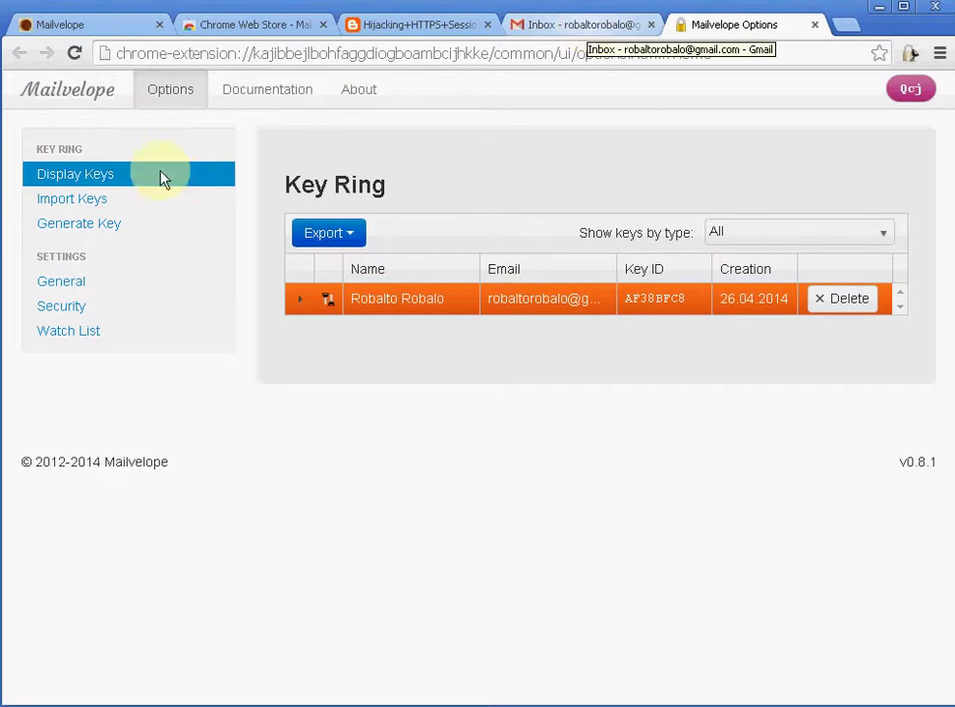
Step: Paste the friend's public key into Import Keys, submit it, and view the two-key ring
{"action": "left_click", "coordinate": [79, 203]}
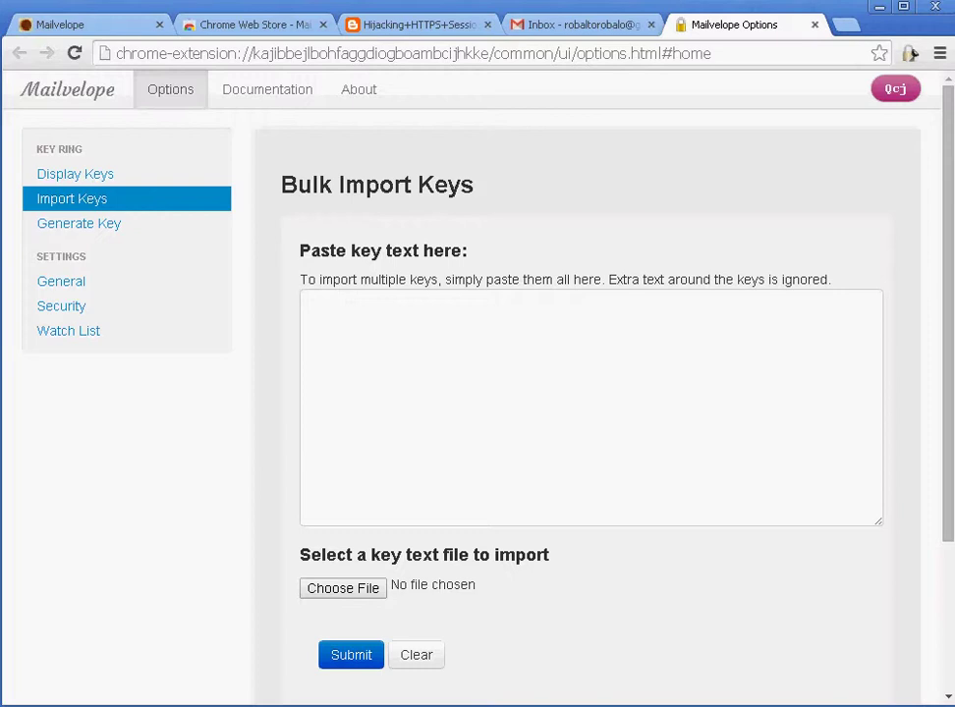
{"action": "left_click", "coordinate": [441, 343]}
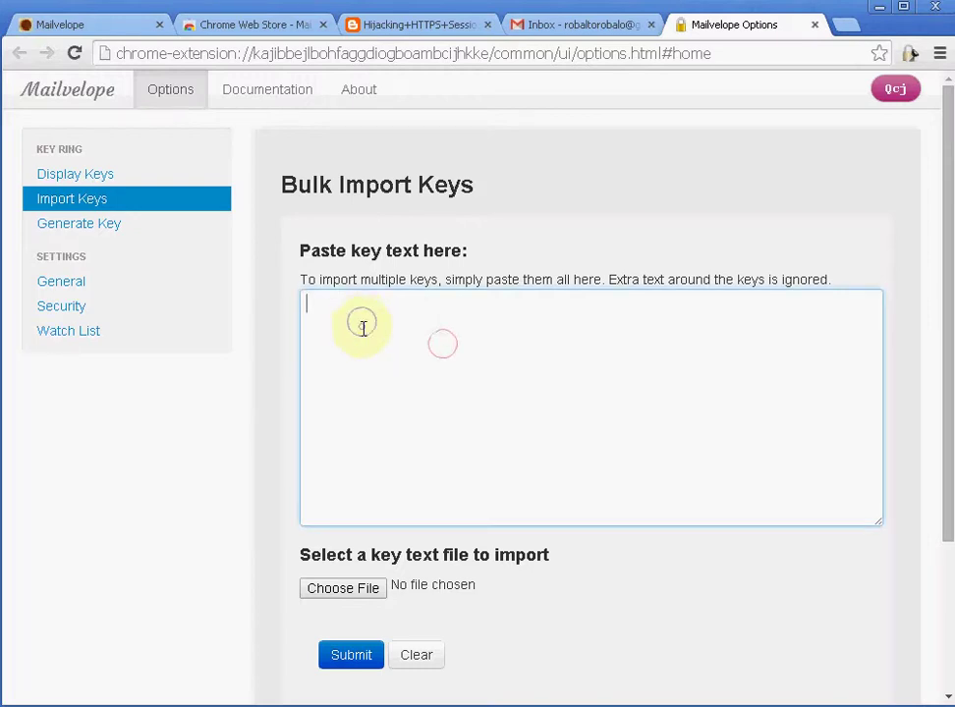
{"action": "right_click", "coordinate": [362, 329]}
{"action": "left_click", "coordinate": [420, 431]}
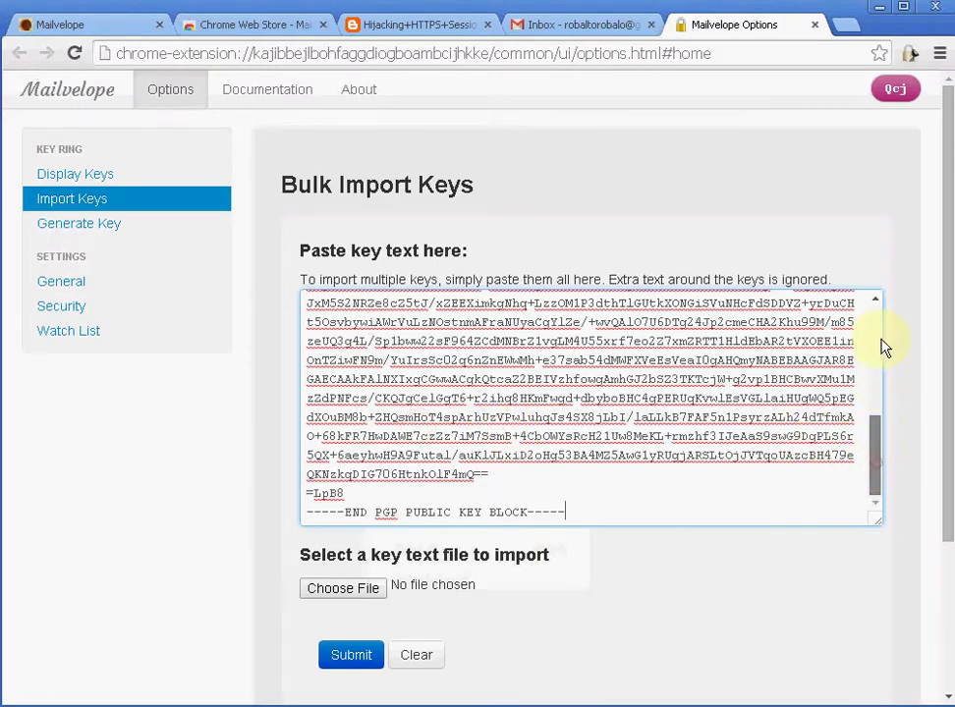
{"action": "left_click", "coordinate": [874, 329]}
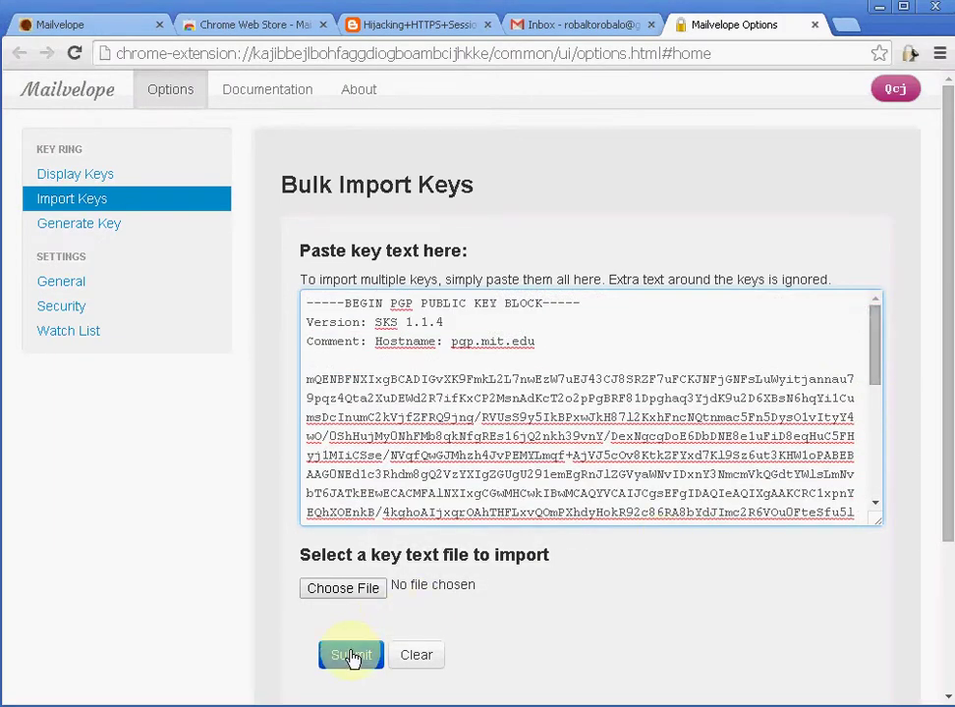
{"action": "left_click", "coordinate": [350, 656]}
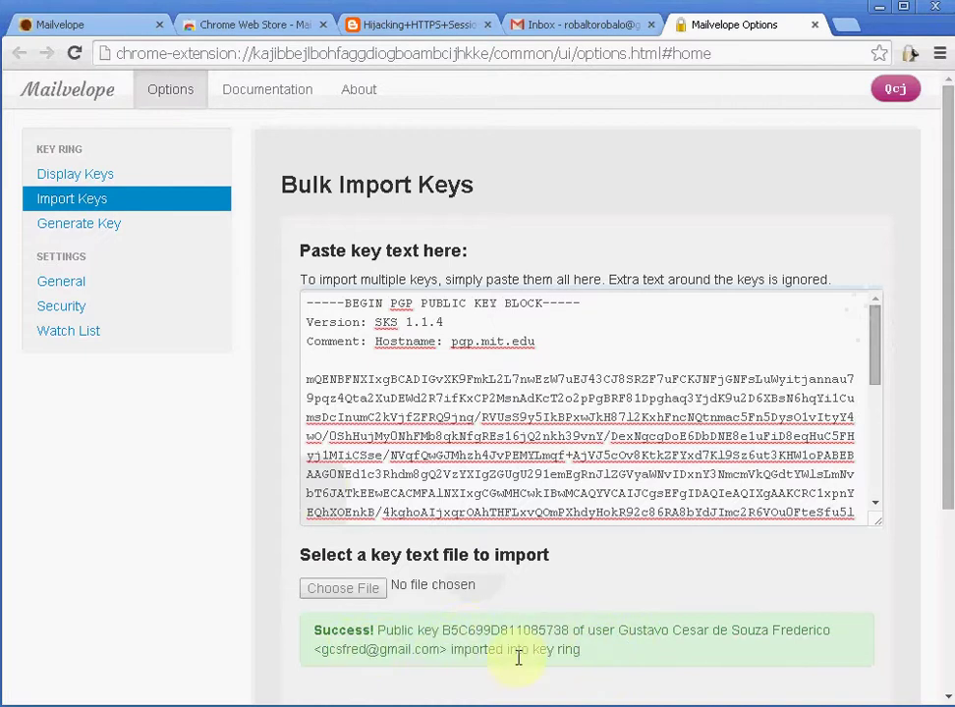
{"action": "left_click", "coordinate": [111, 180]}
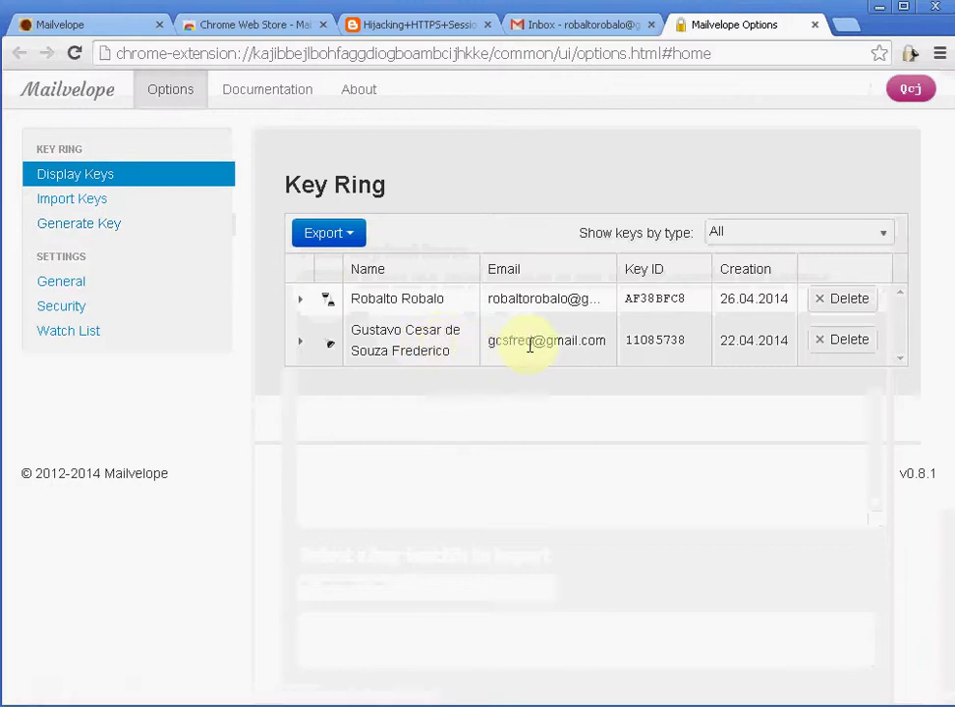
{"action": "left_click", "coordinate": [115, 174]}
Step: Compose a new Gmail message addressed to the friend and open Mailvelope's secure editor
{"action": "left_click", "coordinate": [602, 25]}
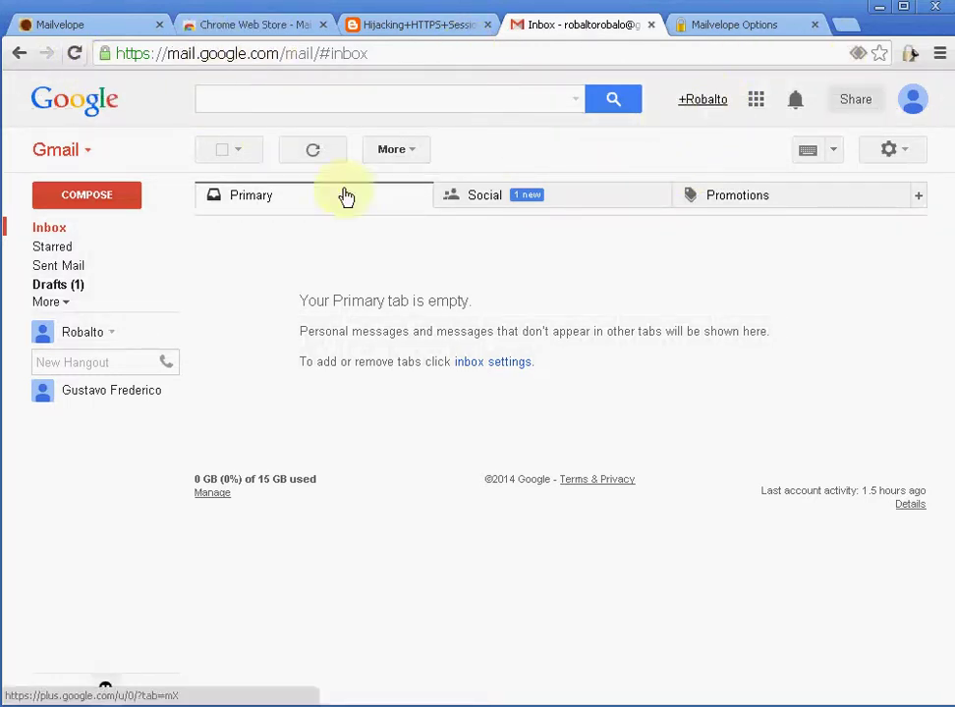
{"action": "left_click", "coordinate": [96, 196]}
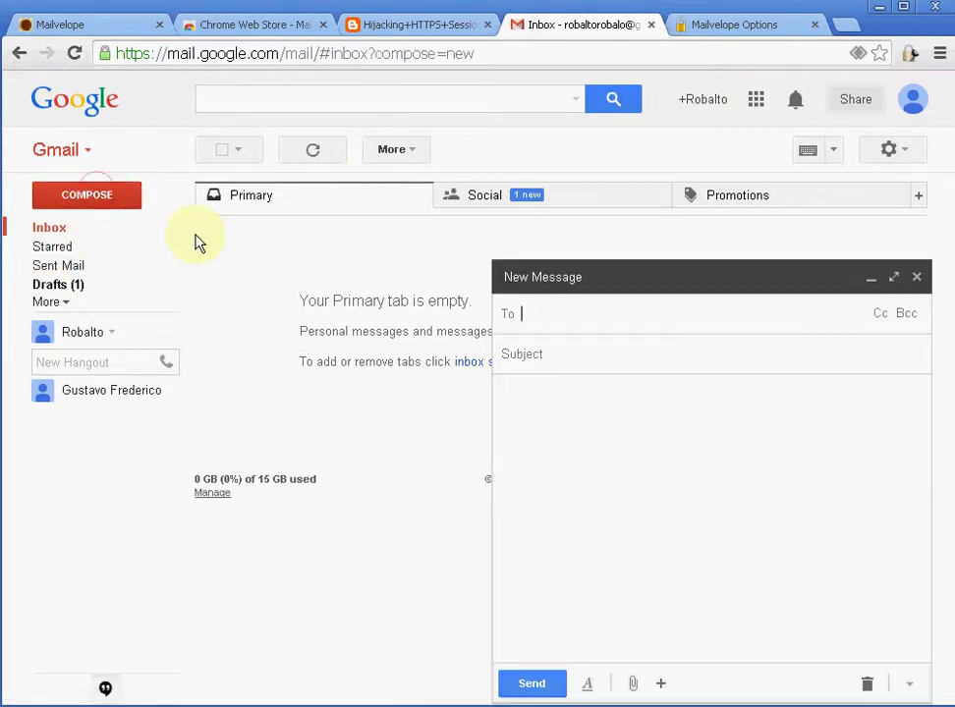
{"action": "type", "text": "gu"}
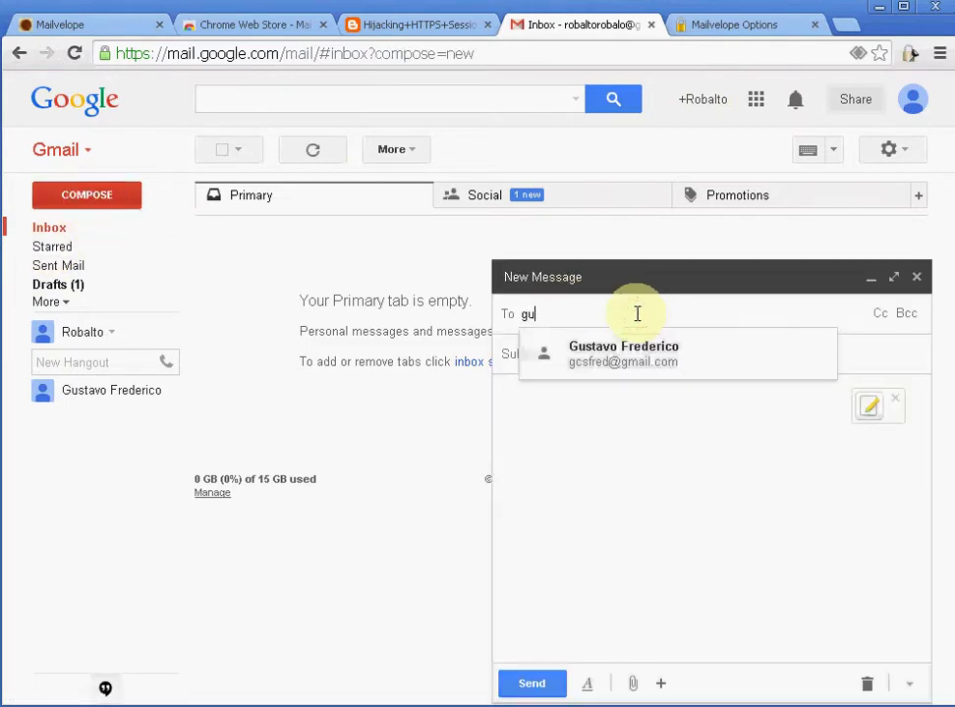
{"action": "left_click", "coordinate": [689, 360]}
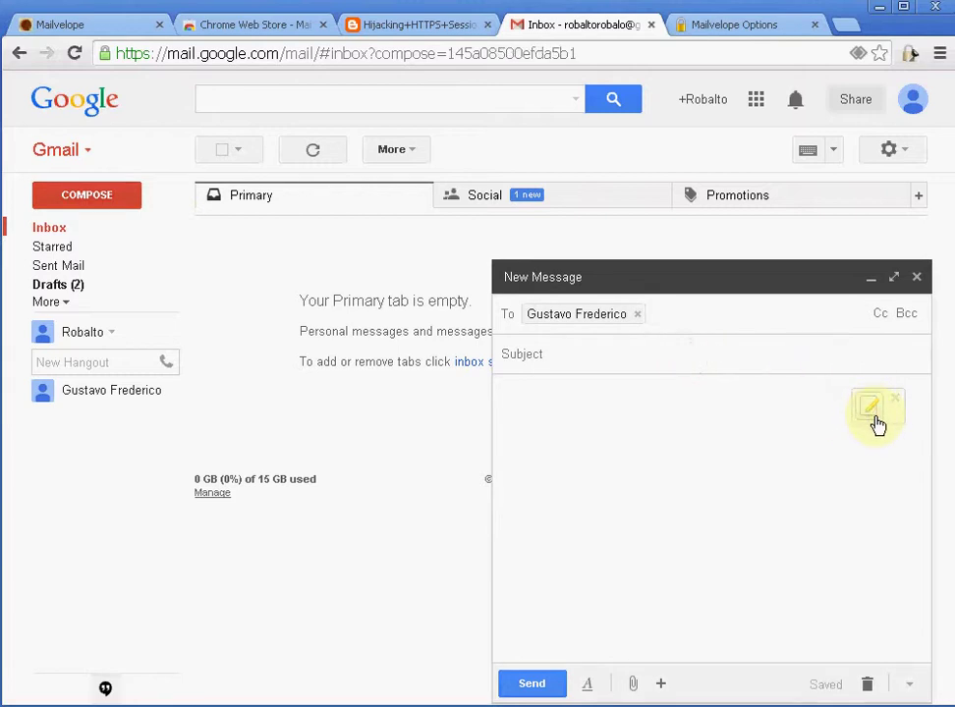
{"action": "left_click", "coordinate": [876, 419]}
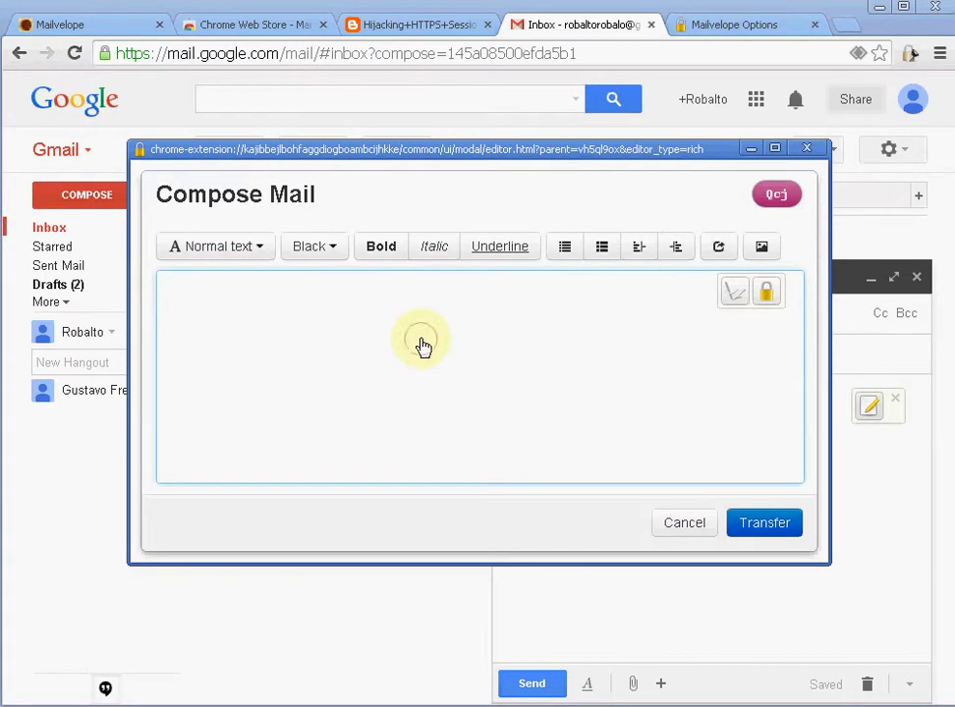
Step: Write the secret message, encrypt it for the friend, and transfer the PGP block into the draft
{"action": "left_click", "coordinate": [423, 346]}
{"action": "type", "text": "Hey, Gustavo"}
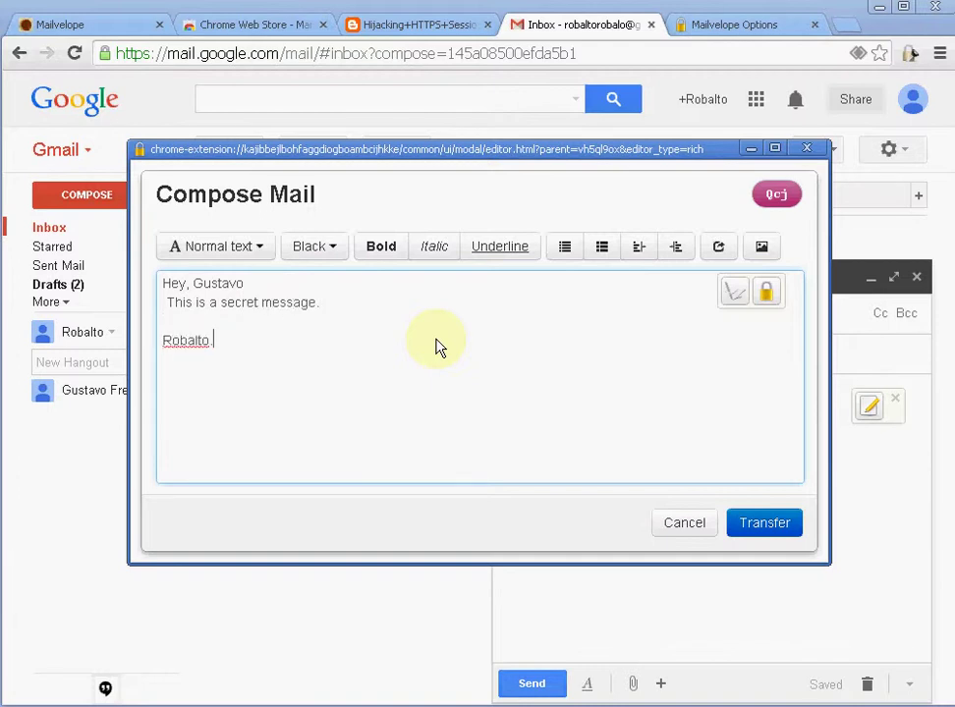
{"action": "left_click", "coordinate": [773, 298]}
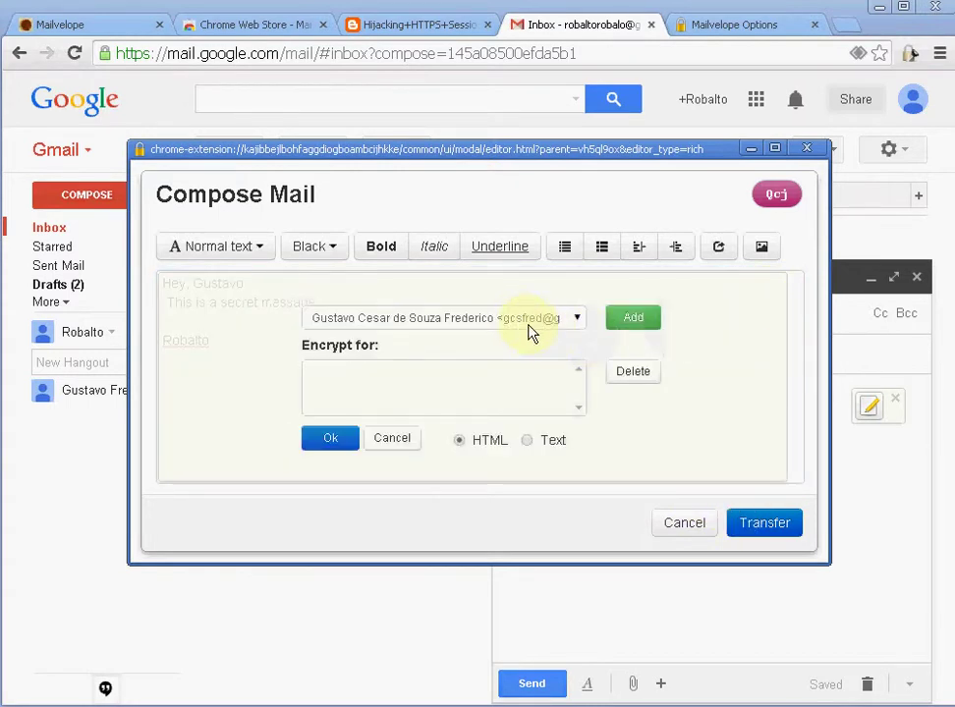
{"action": "left_click", "coordinate": [626, 328]}
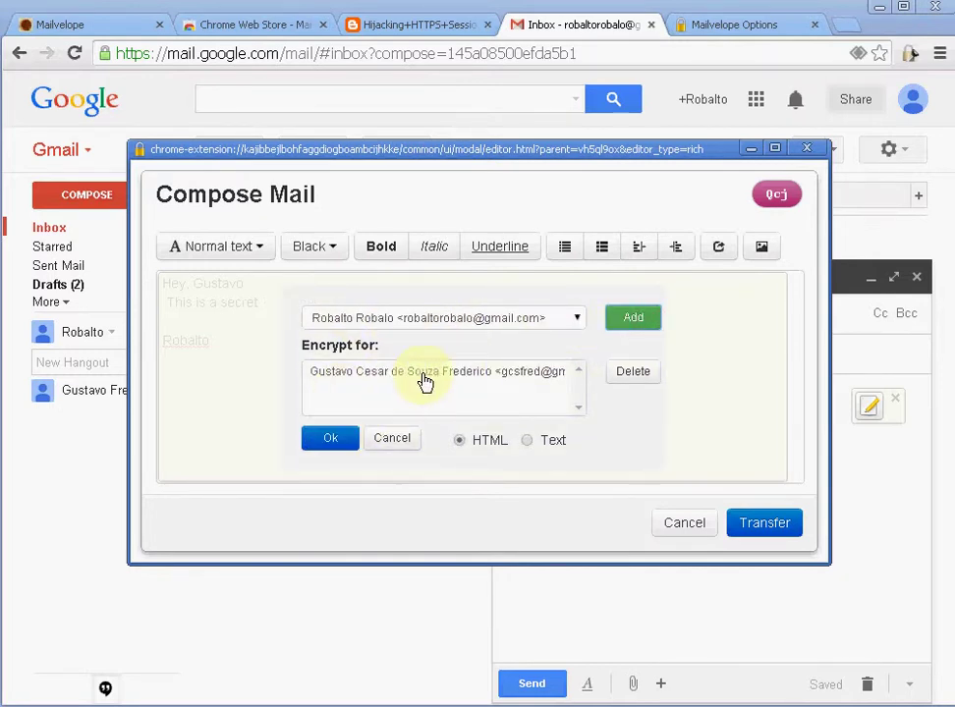
{"action": "left_click", "coordinate": [332, 438]}
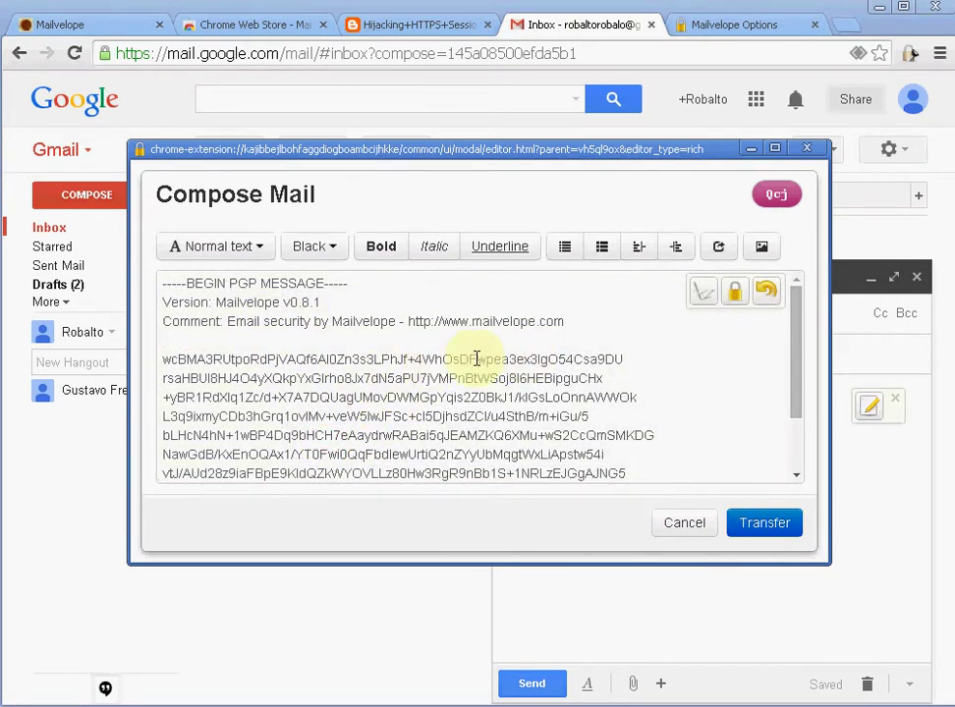
{"action": "left_click", "coordinate": [790, 531]}
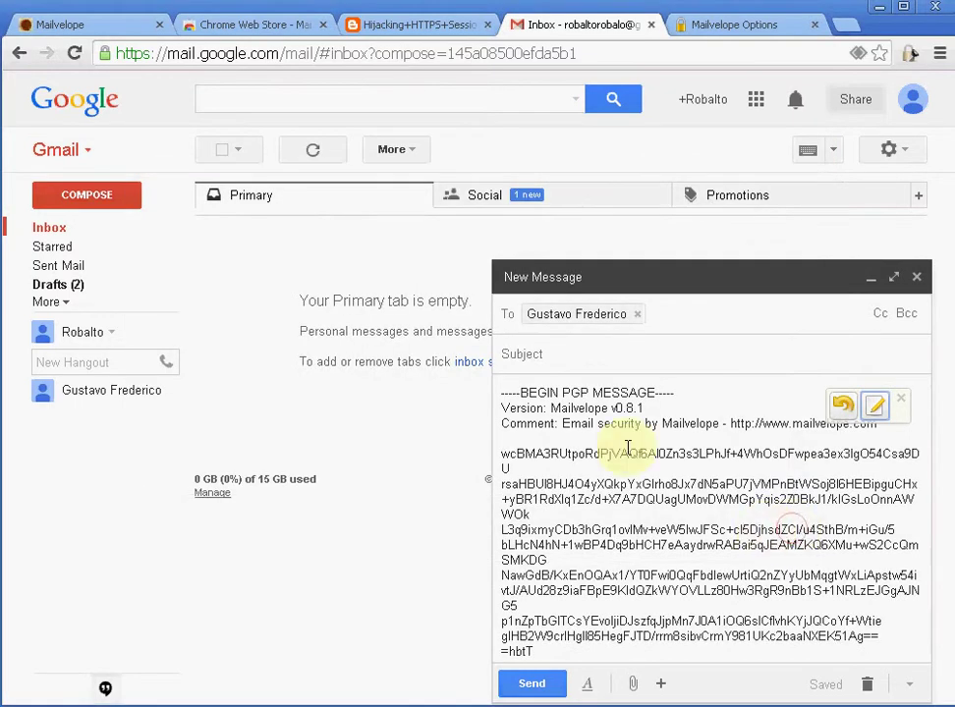
Step: Send the encrypted email to the friend
{"action": "left_click", "coordinate": [546, 690]}
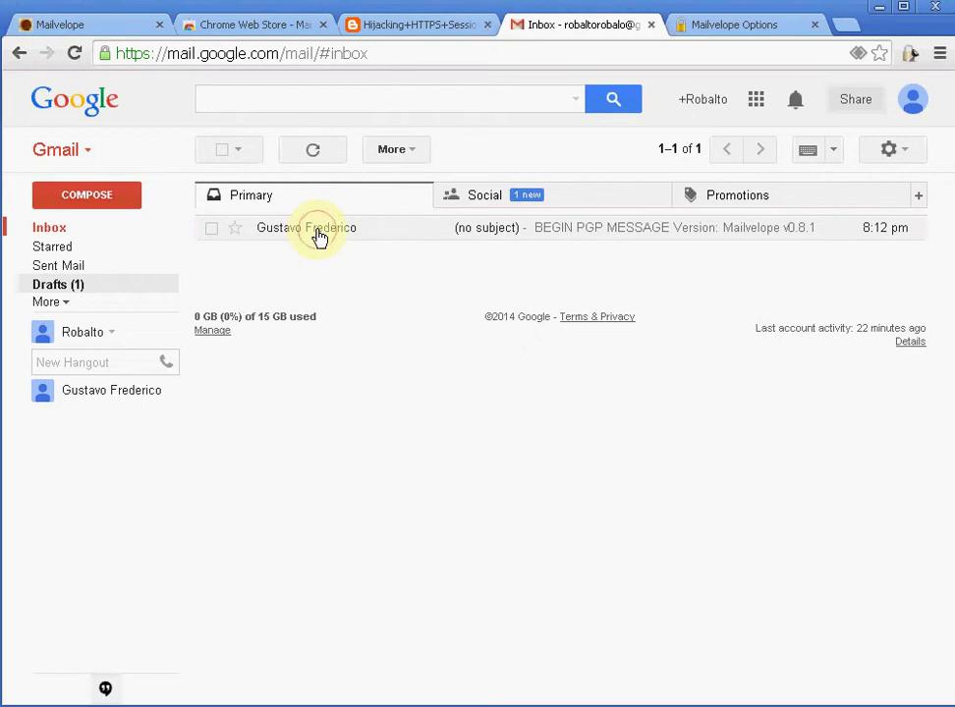
Step: Open the friend's encrypted email and unlock the key with its password to reveal "Let's get together!"
{"action": "left_click", "coordinate": [319, 236]}
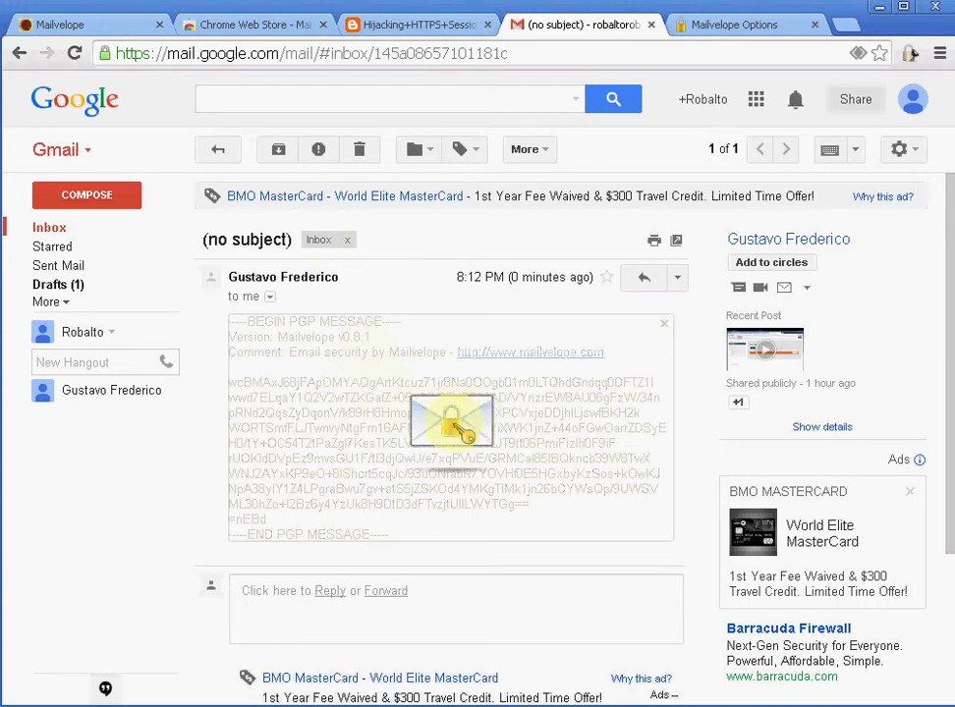
{"action": "left_click", "coordinate": [457, 411]}
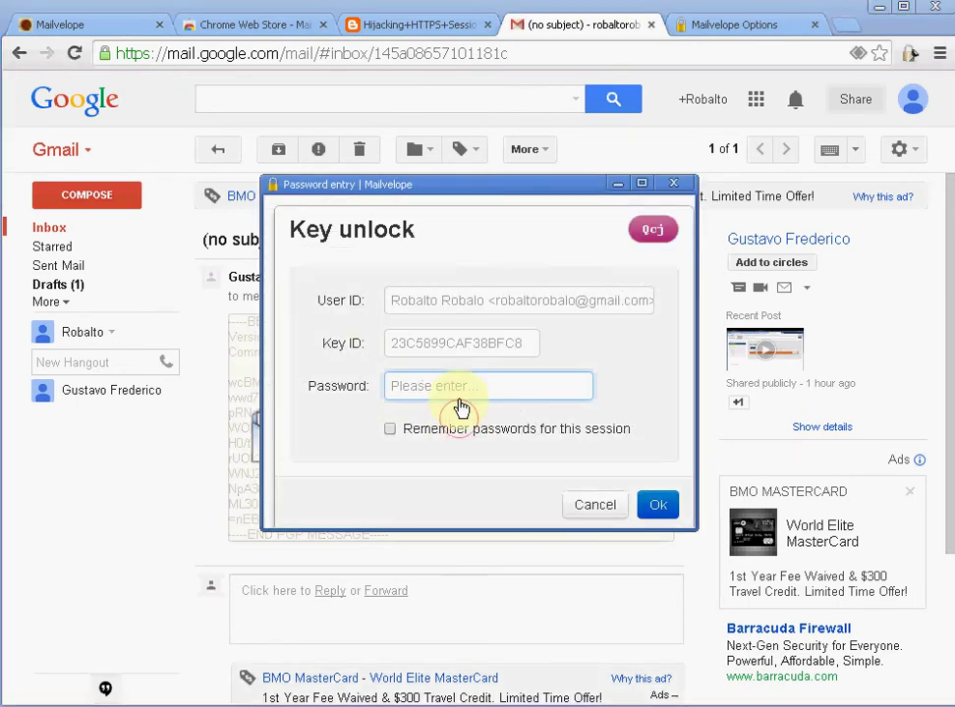
{"action": "type", "text": "••"}
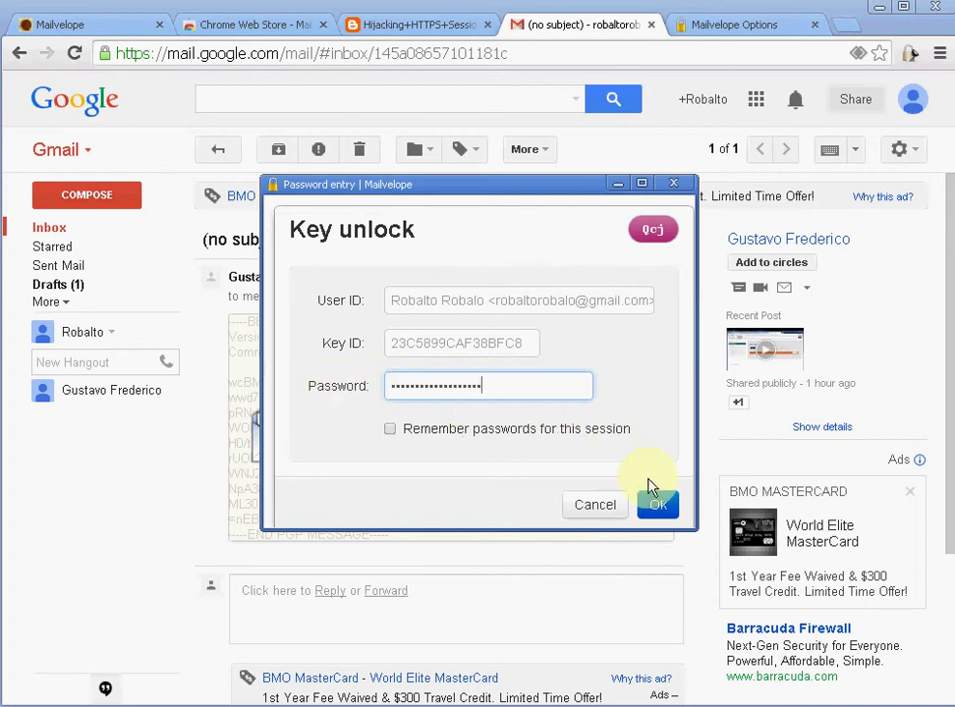
{"action": "left_click", "coordinate": [662, 508]}
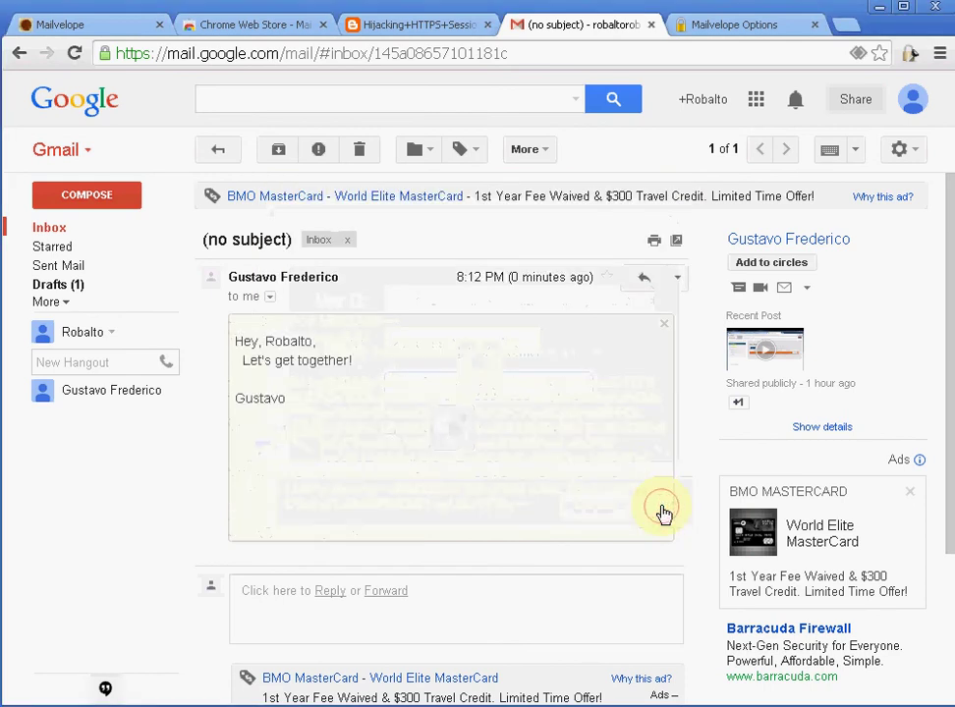